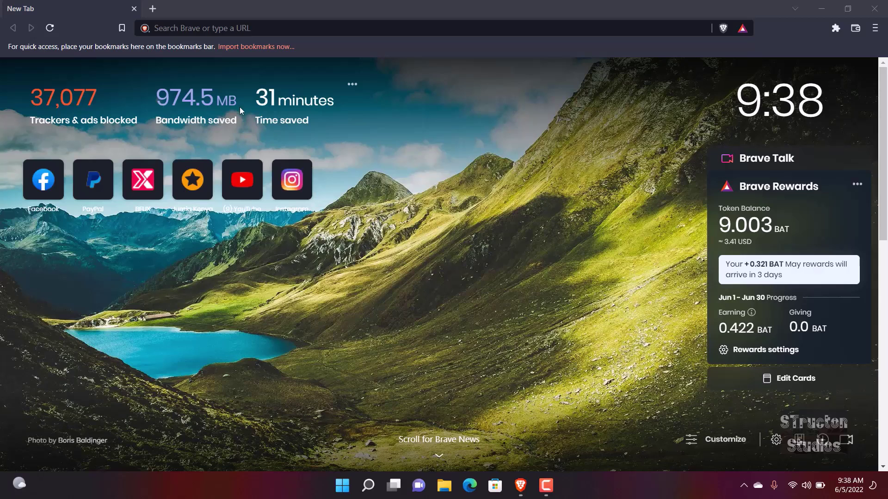
Search Brave for 'epicgames' and open the 'Epic Games Store | Download & Play PC Games' result
click(179, 27)
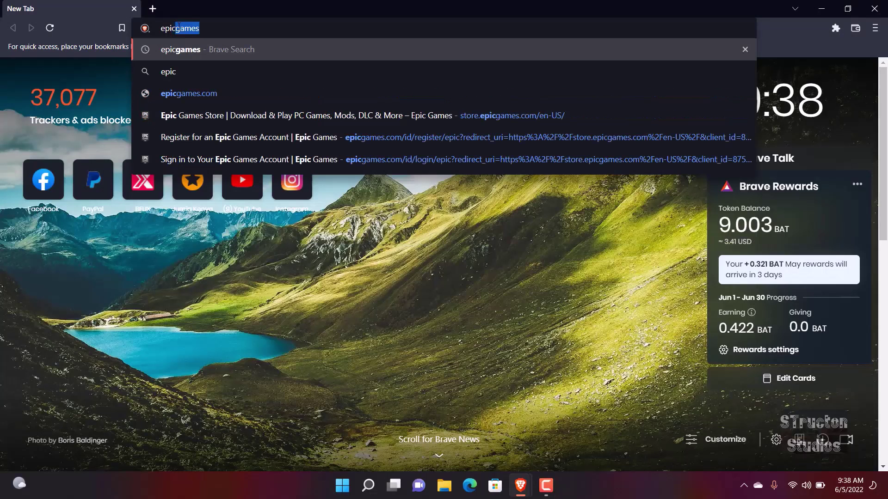
key(BackSpace)
text(games)
key(Return)
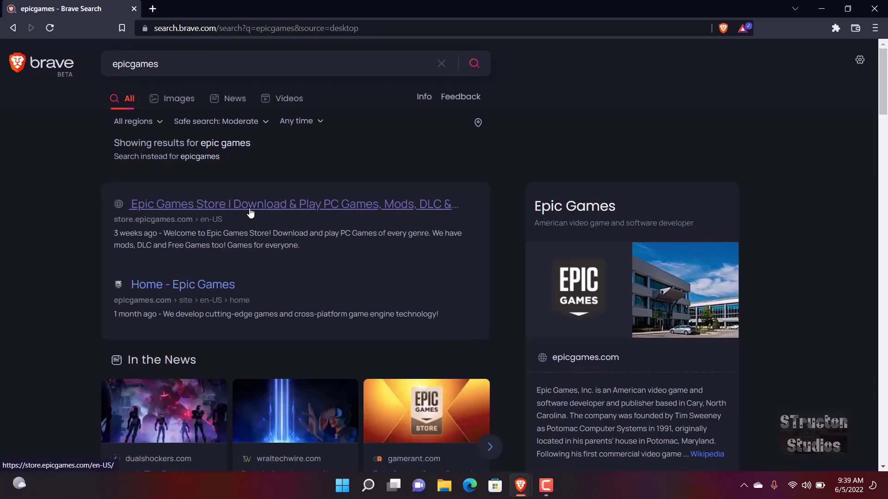
click(227, 203)
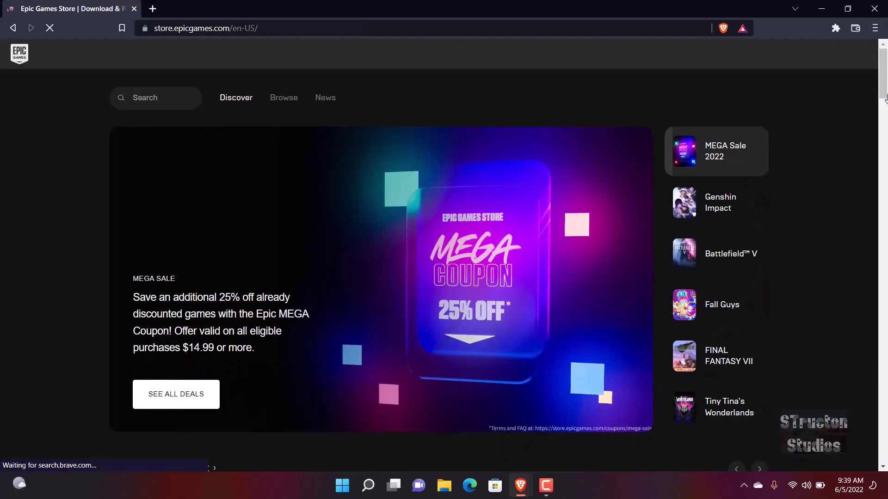
drag(886, 103, 871, 51)
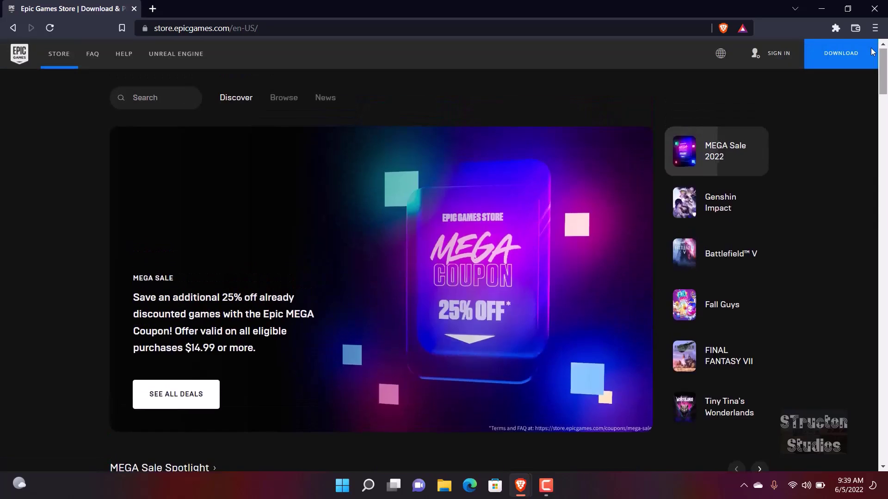
click(771, 55)
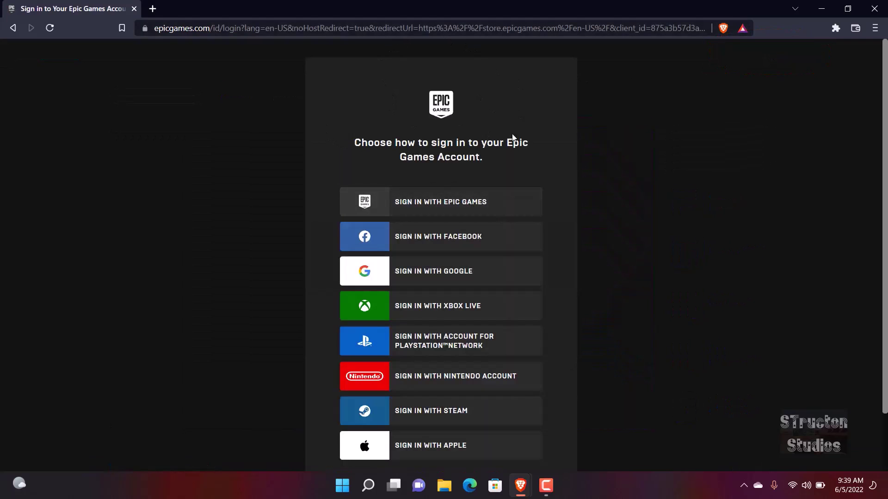
click(472, 205)
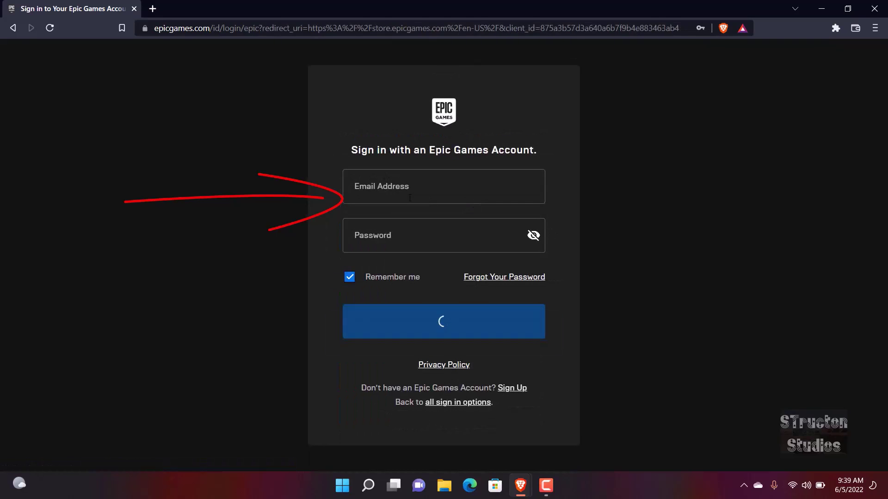
click(393, 192)
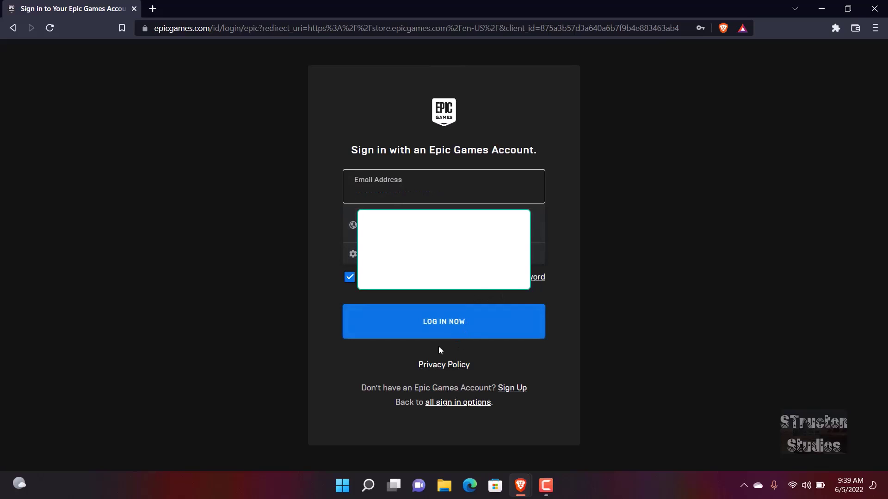
click(513, 392)
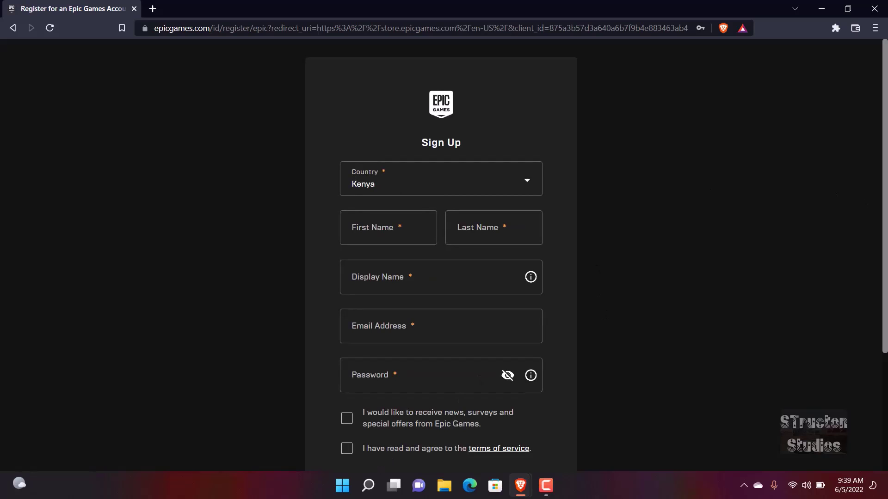
scroll(369, 311, down, 3)
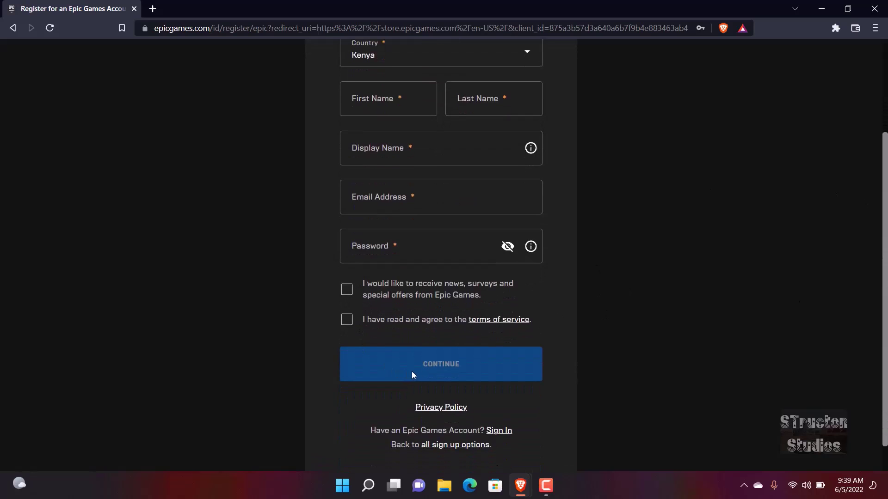
click(13, 27)
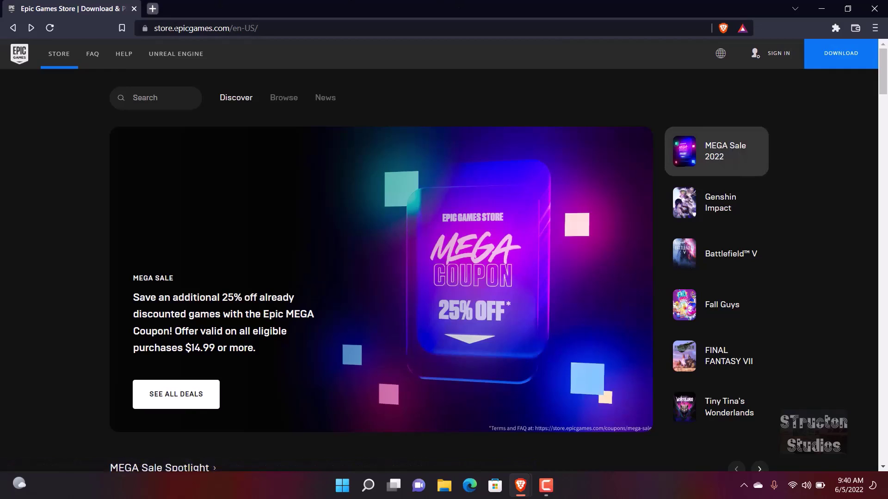
In a new tab, search 'epicgames download', open the Launcher download page, then return to the store tab
click(153, 9)
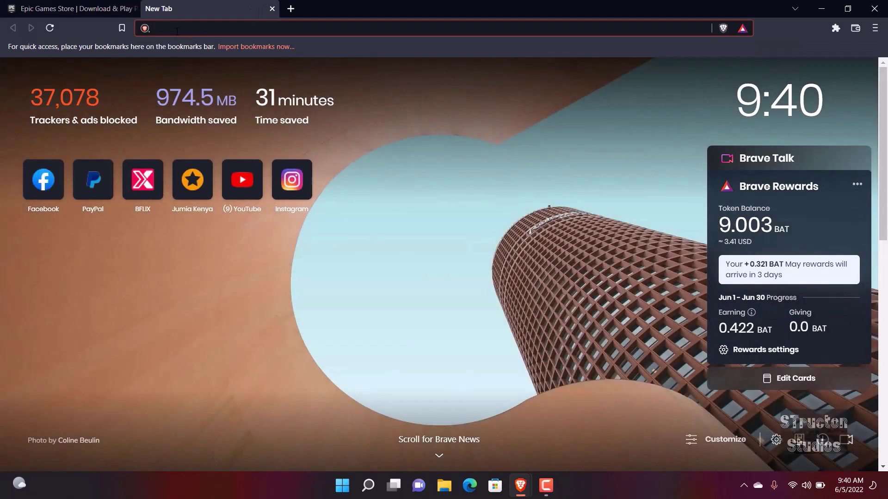
text(epiv)
key(BackSpace)
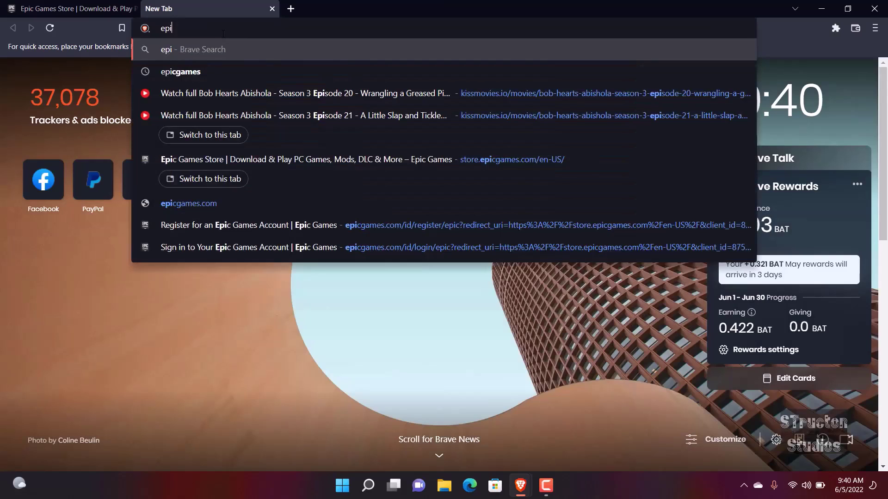
text(c)
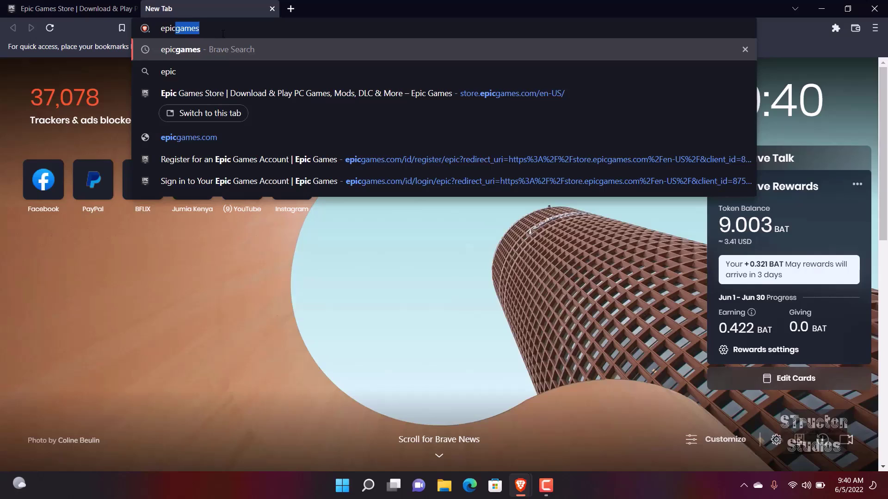
text(games )
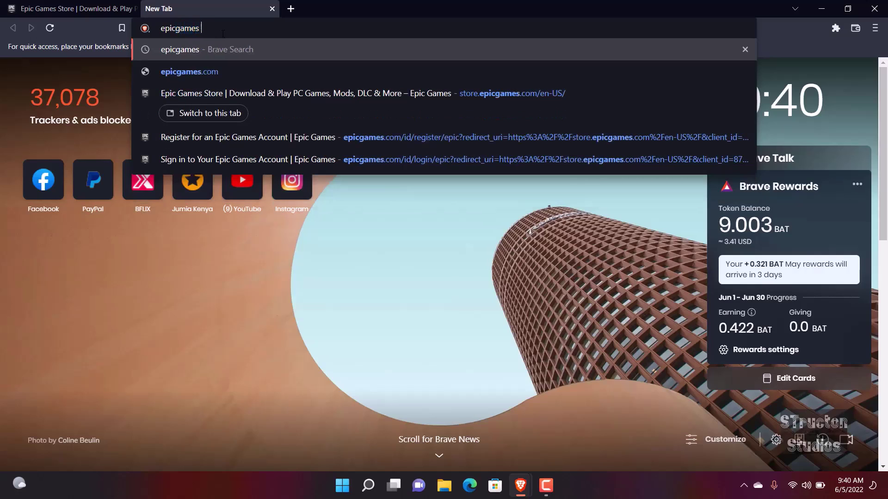
text(download)
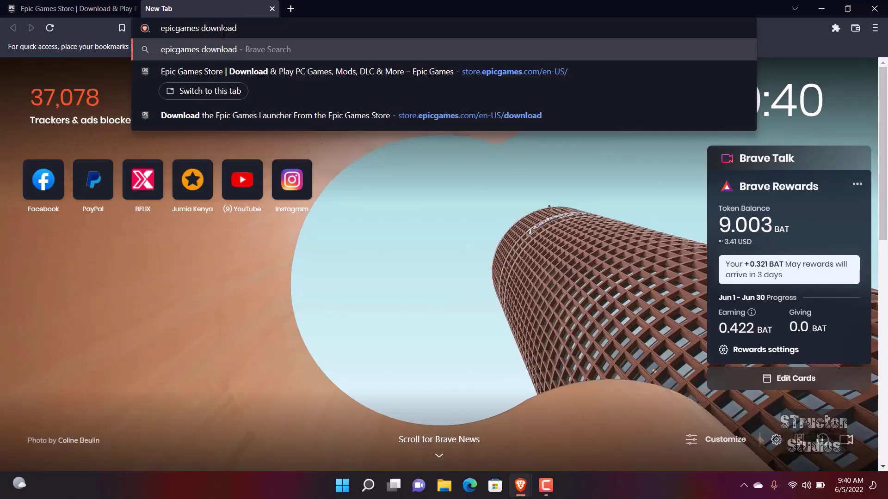
key(Return)
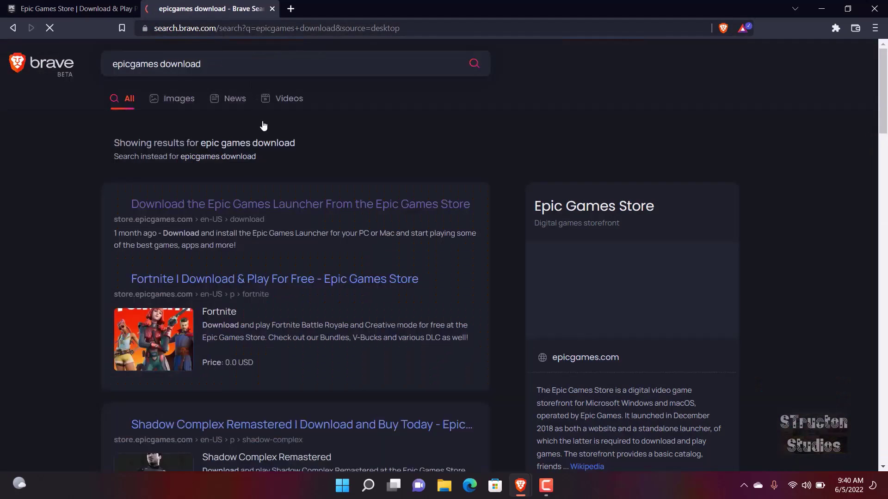
click(241, 210)
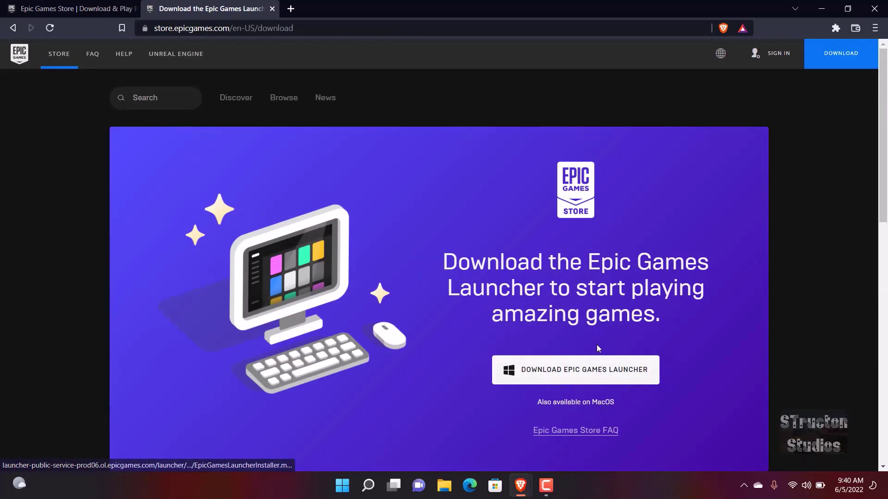
click(67, 4)
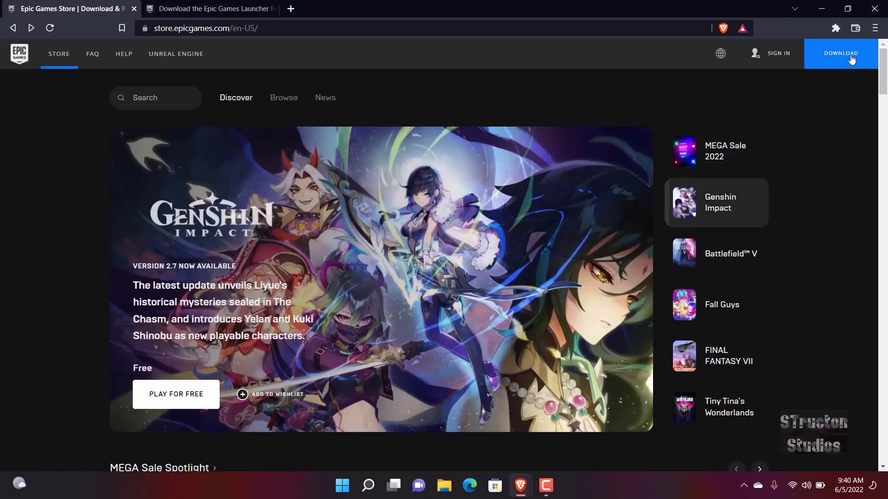
Cancel the first Launcher installer download and detach the download page into its own window
click(851, 59)
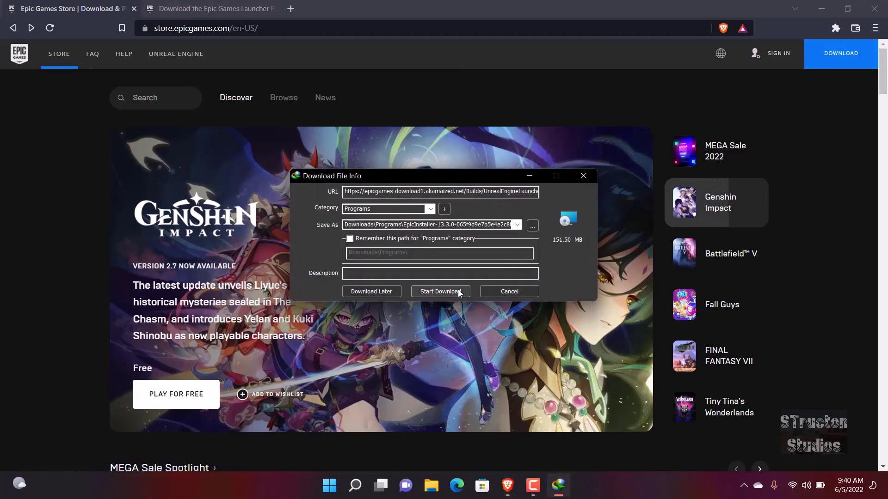
click(522, 291)
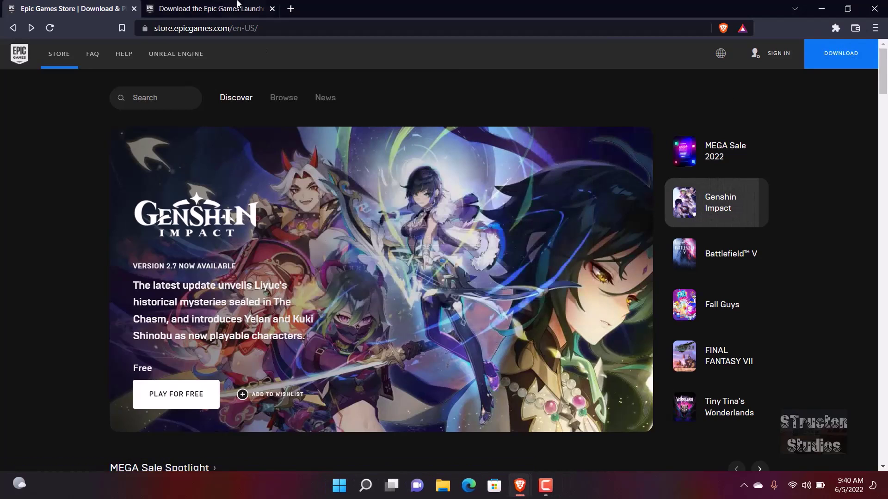
drag(237, 3, 439, 252)
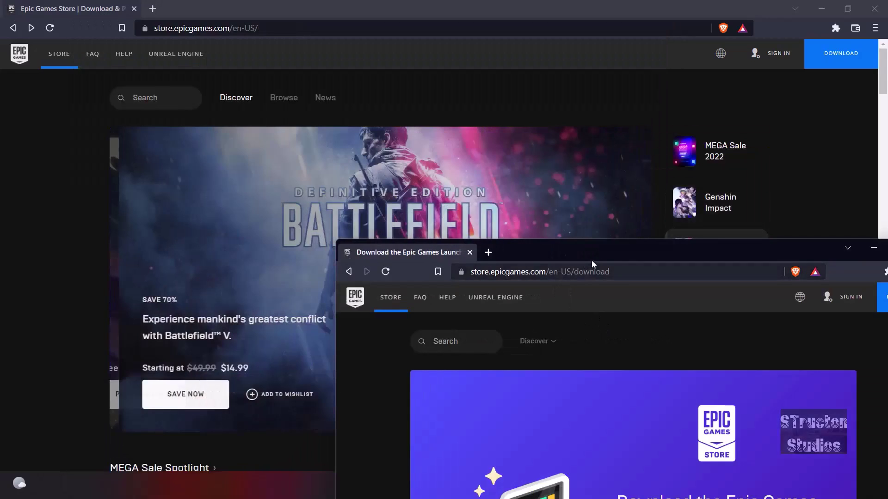
drag(595, 255, 312, 45)
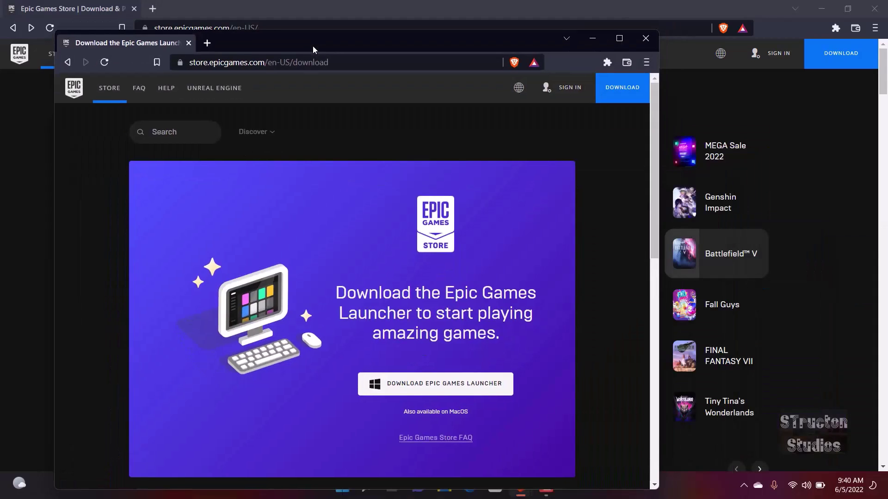
Cancel the second installer download and its IDM exception prompt, then close the detached window
click(440, 385)
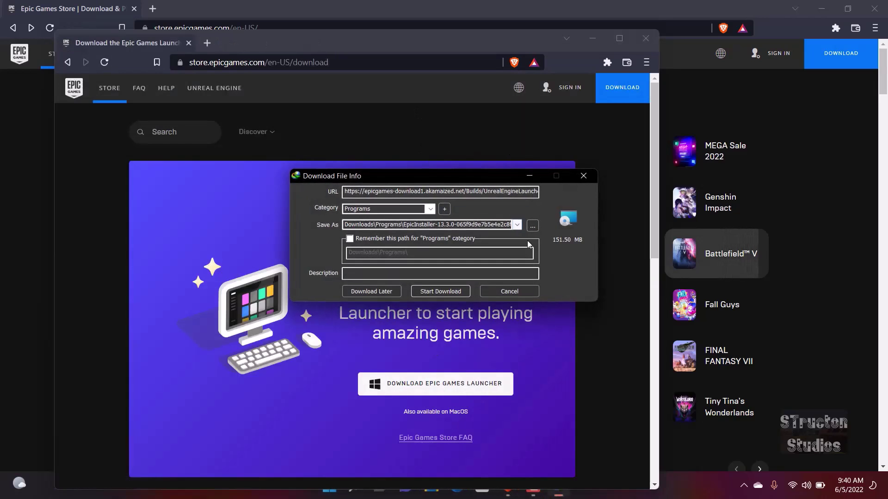
click(514, 291)
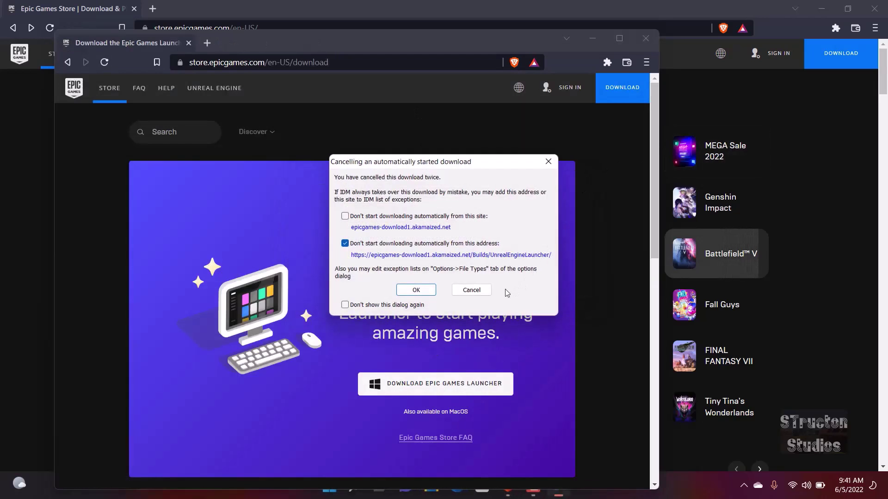
click(471, 290)
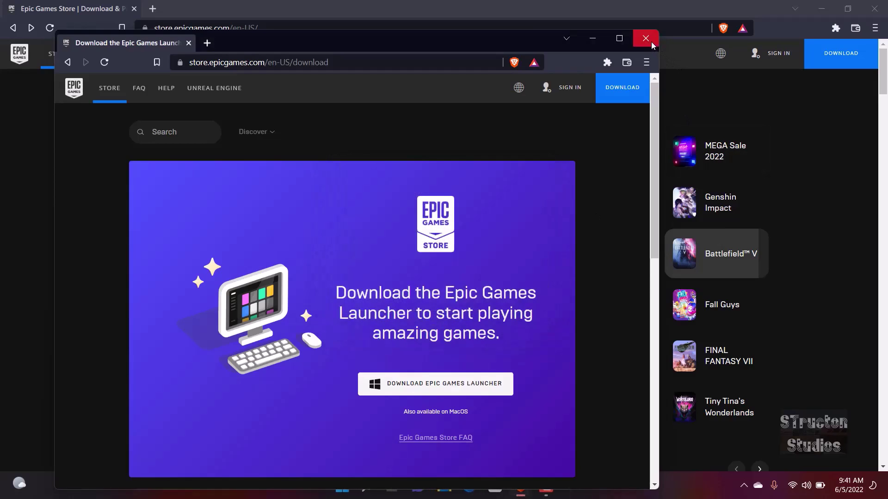
click(651, 41)
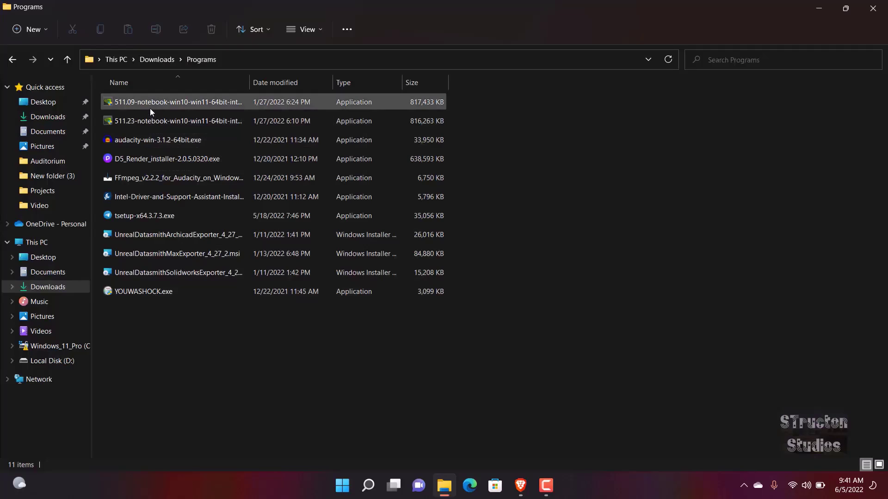
Browse Downloads > Programs, go back up to Downloads, and close File Explorer
mouse_move(149, 109)
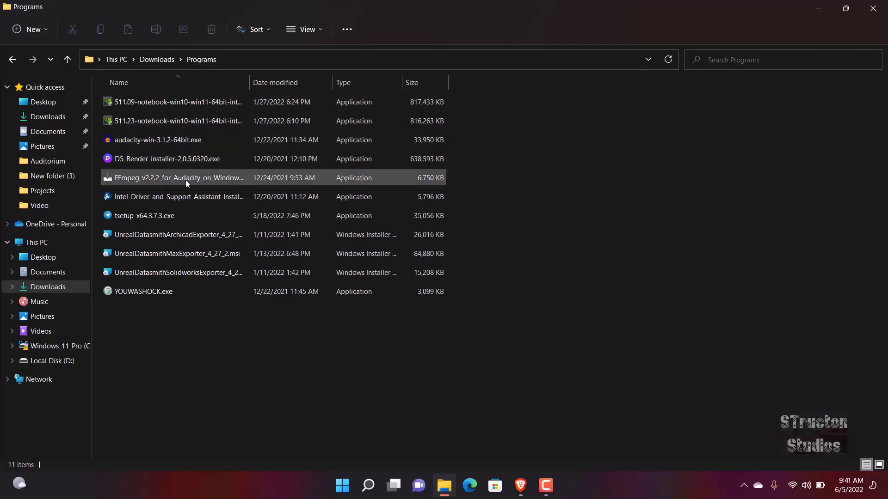
click(162, 59)
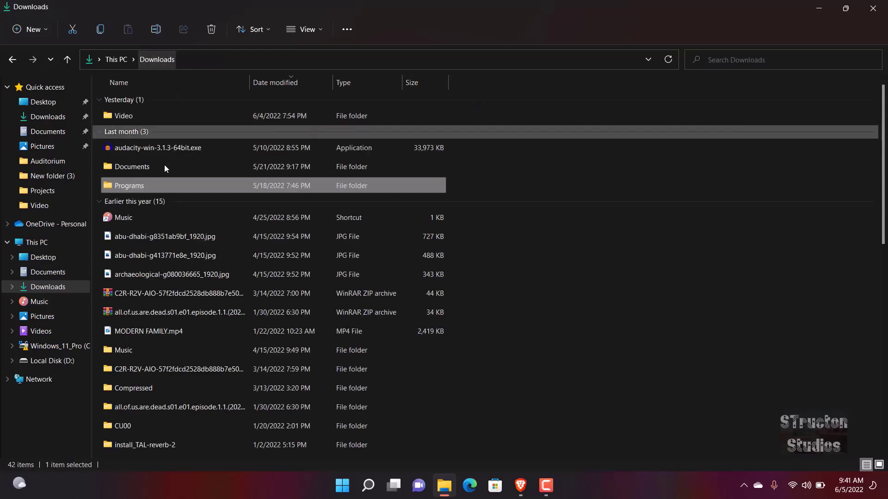
mouse_move(149, 168)
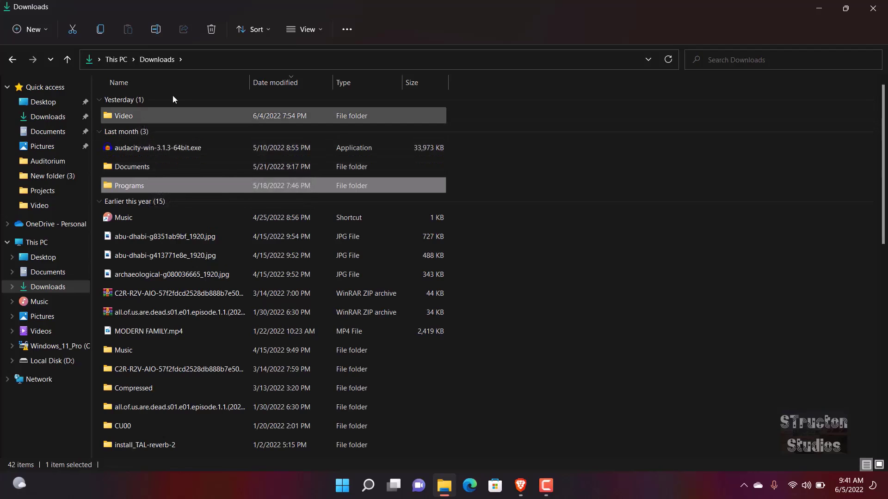
click(873, 8)
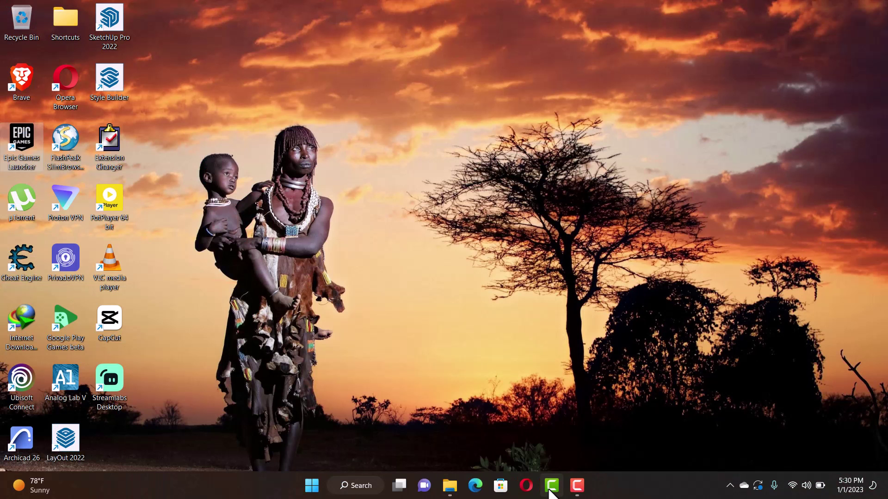
Launch the Epic Games Launcher from its desktop shortcut to reach the Sign In screen
mouse_move(551, 493)
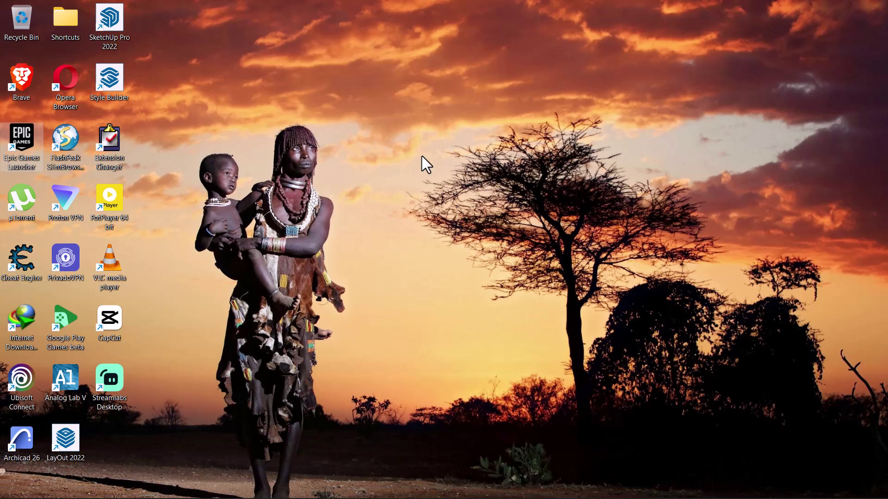
double_click(30, 134)
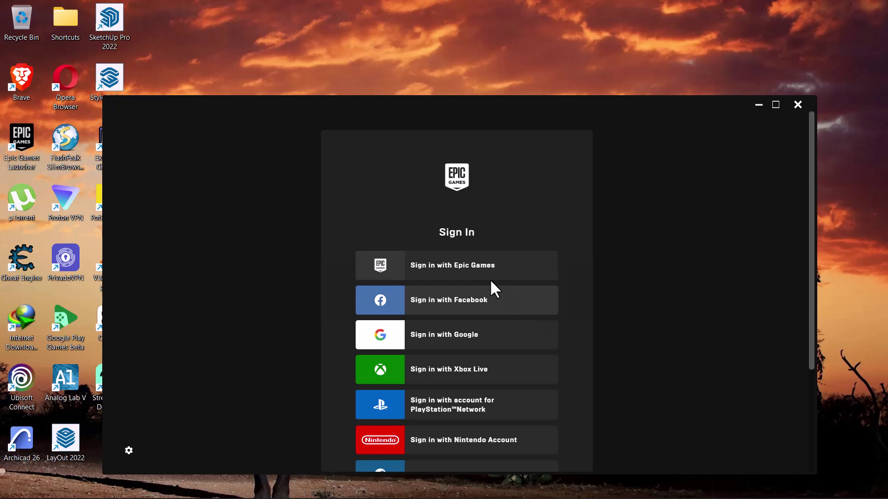
Sign in with the Epic Games account and go to Unreal Engine's Twinmotion tab
click(468, 269)
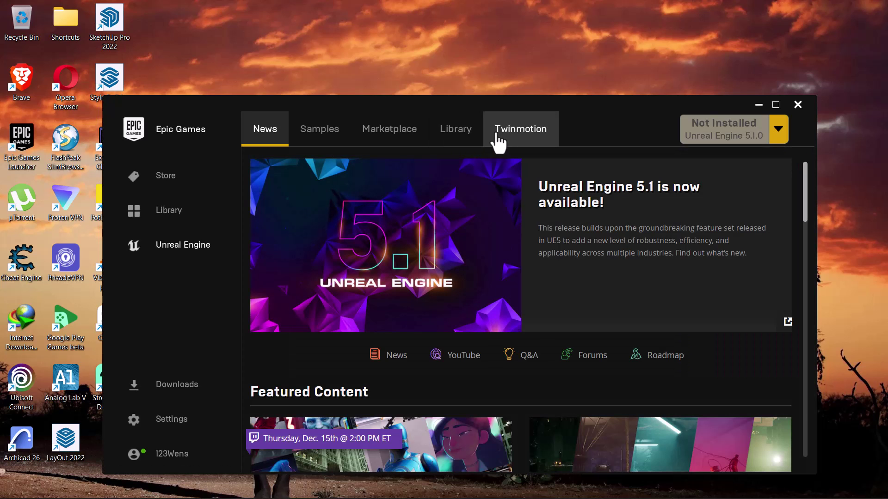
click(510, 140)
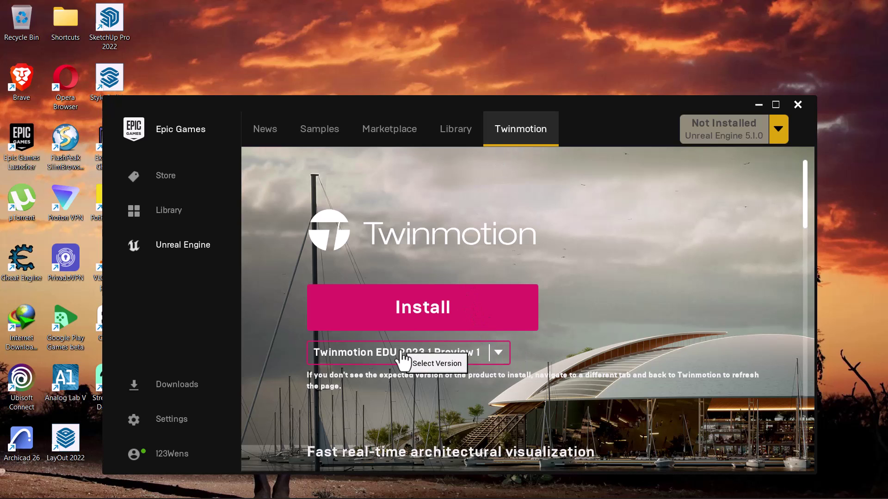
Select Twinmotion EDU 2023.1 Preview 1 and start installing it to reach Choose install location
click(498, 356)
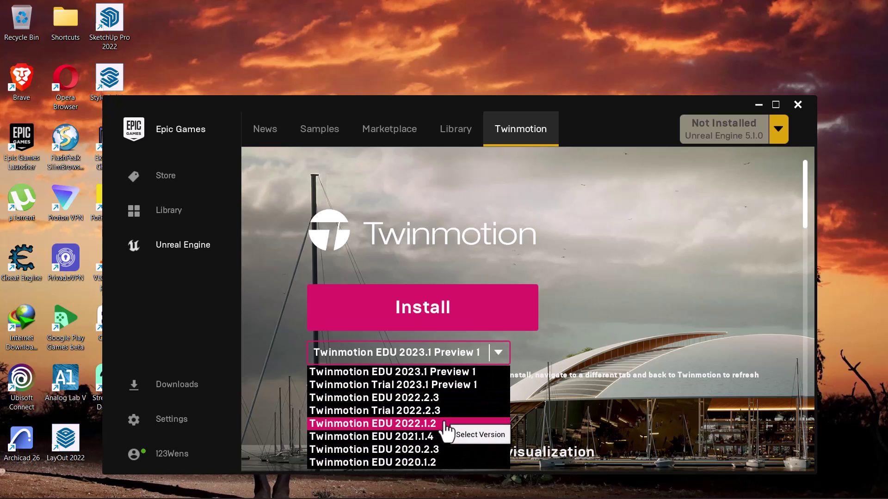
click(426, 375)
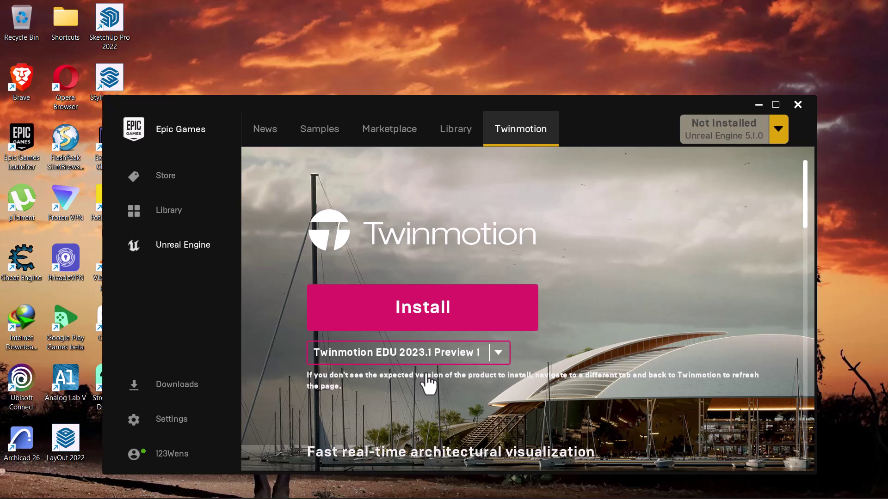
click(434, 318)
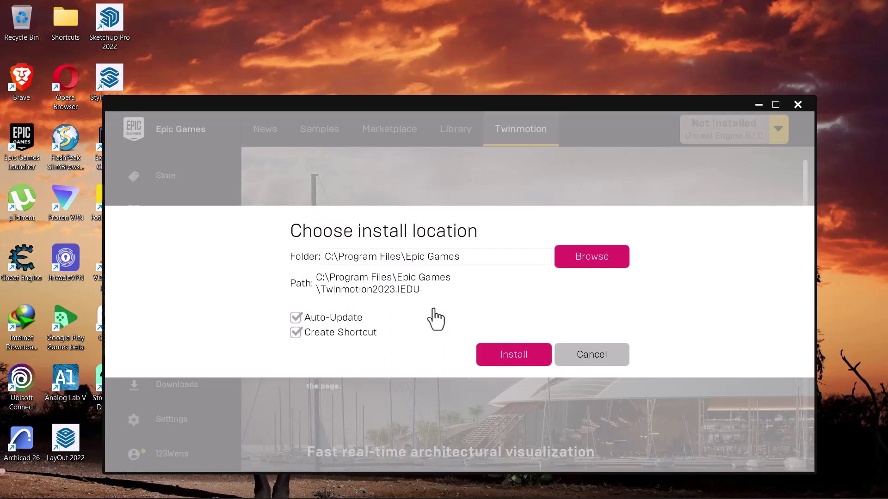